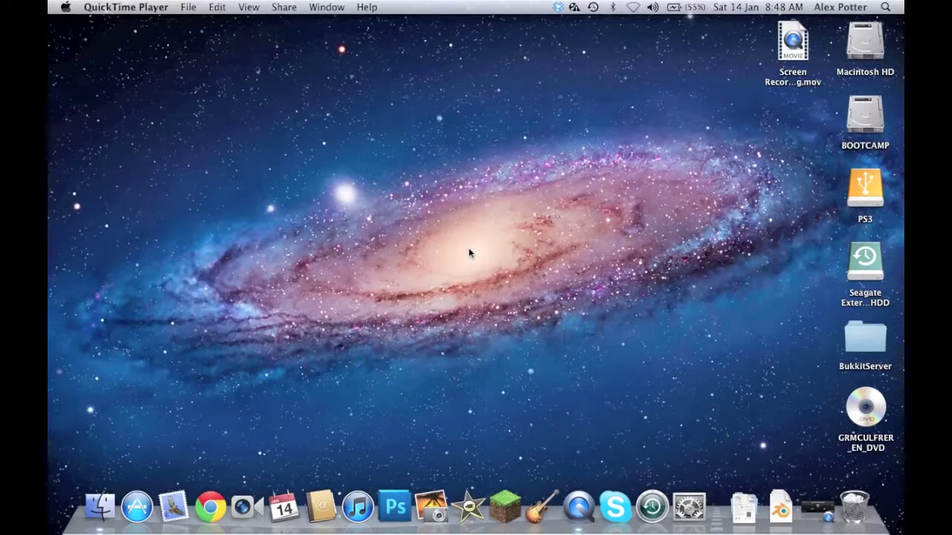
Open Parallels Desktop and start a new virtual machine that installs Windows from DVD or image file.
key(F4)
click(424, 42)
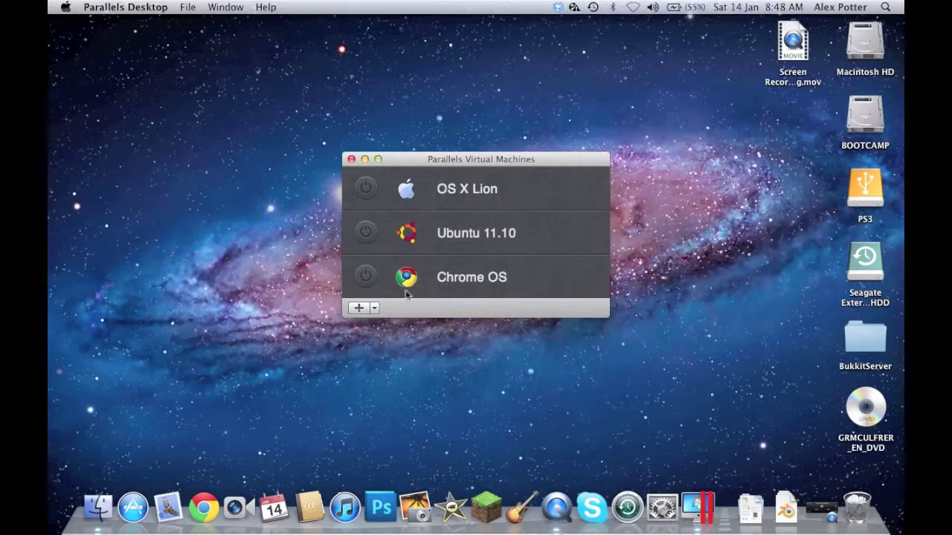
click(356, 308)
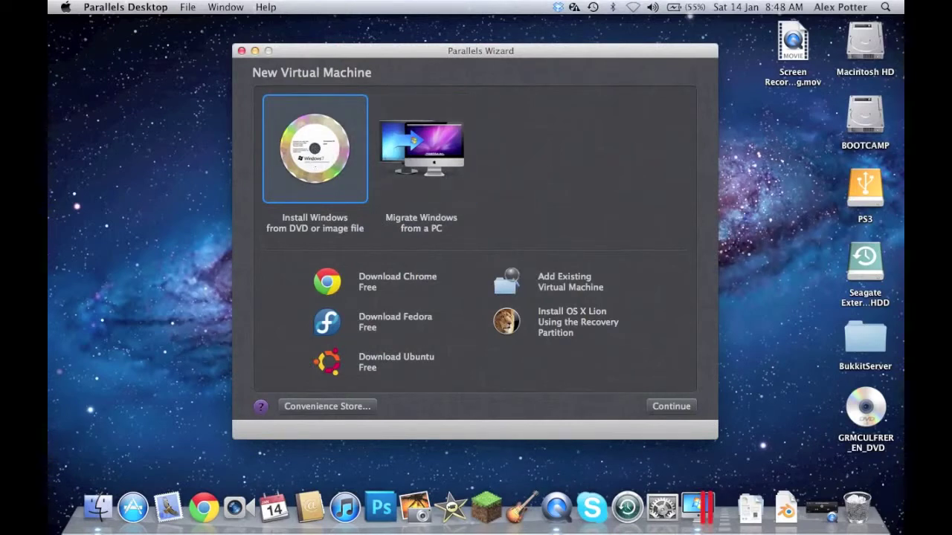
click(684, 409)
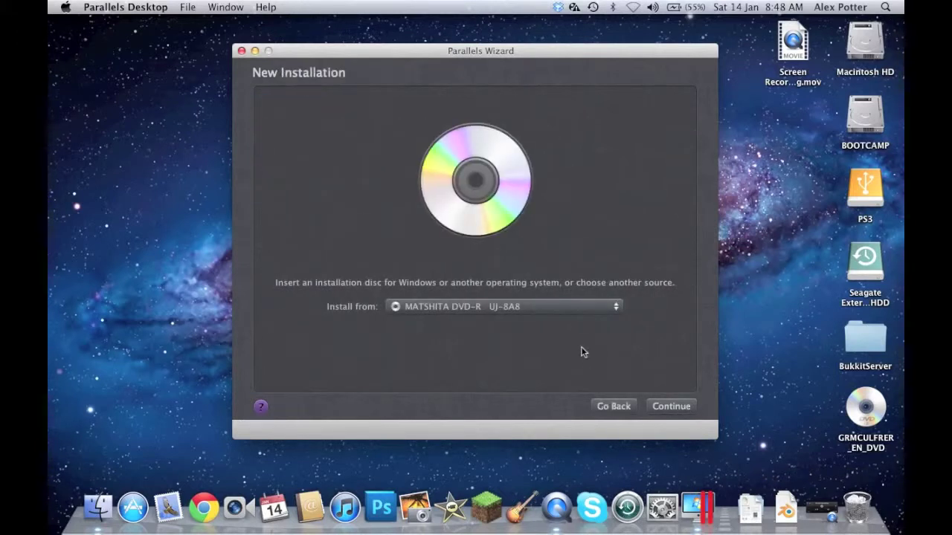
Choose the MATSHITA DVD-R drive as the installation source and continue to the product key settings.
click(881, 441)
click(798, 442)
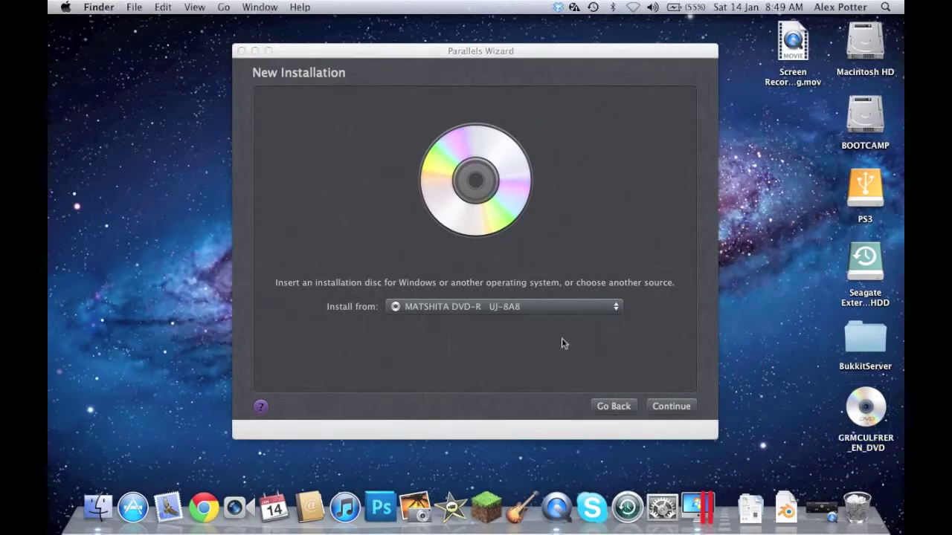
click(501, 311)
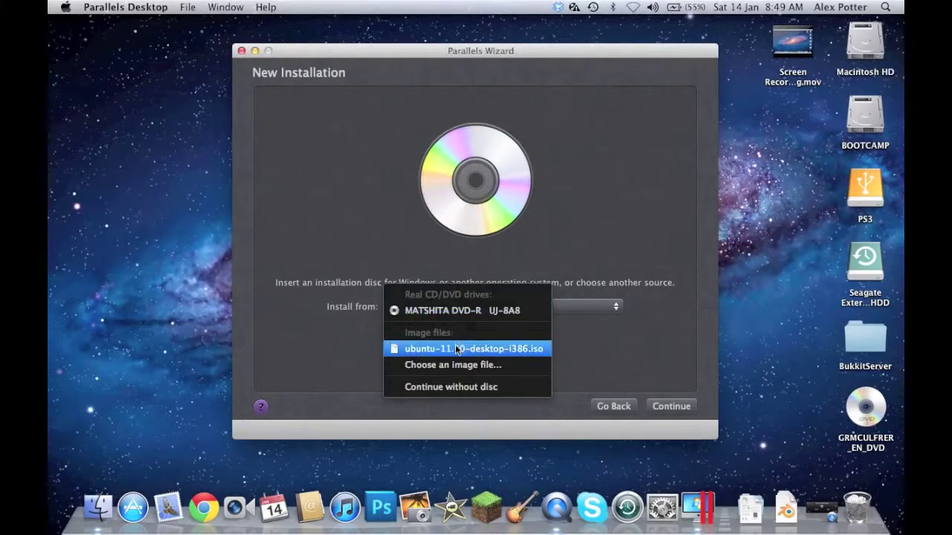
click(511, 312)
click(674, 414)
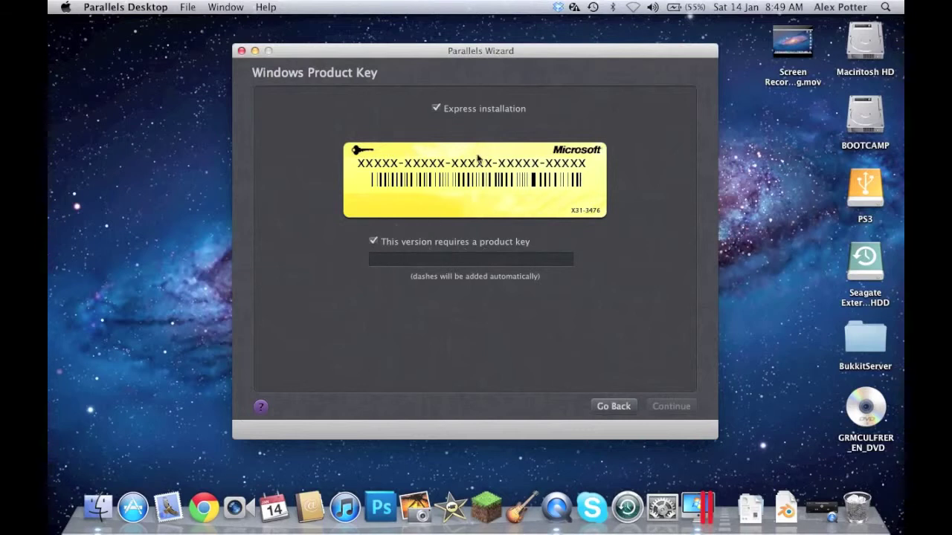
Turn off the product key requirement and set the Windows integration to Like a PC.
click(461, 248)
click(684, 410)
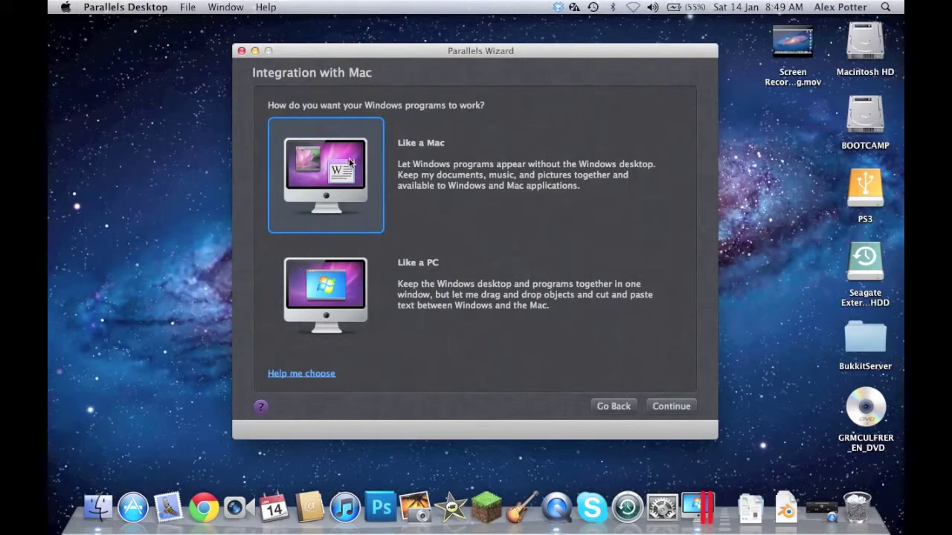
click(342, 306)
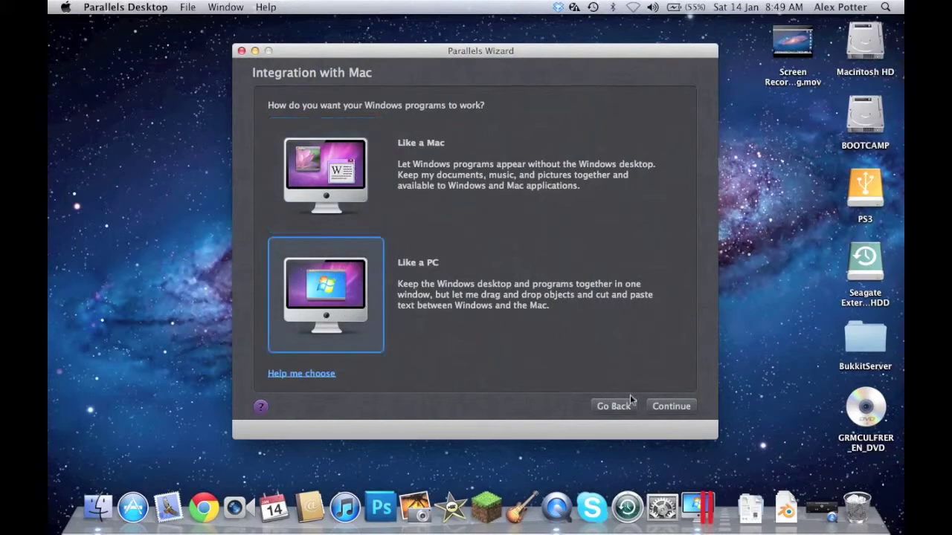
click(679, 412)
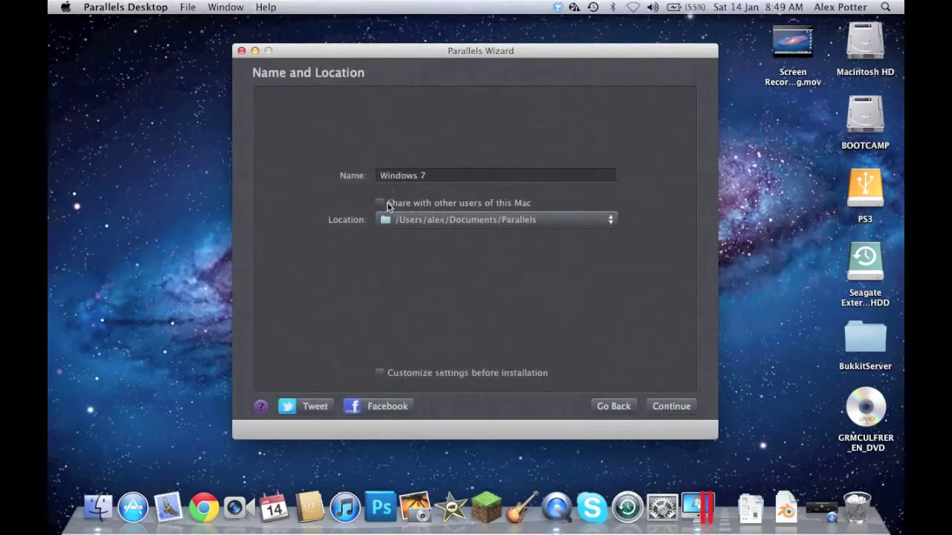
Enable customizing settings before installation and set the virtual machine's memory to 3 GB.
click(386, 377)
click(679, 408)
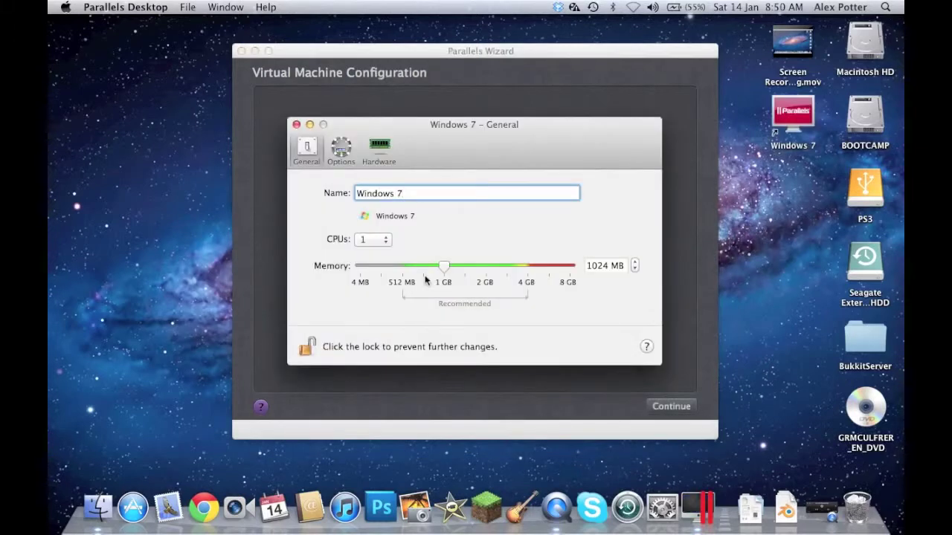
click(405, 216)
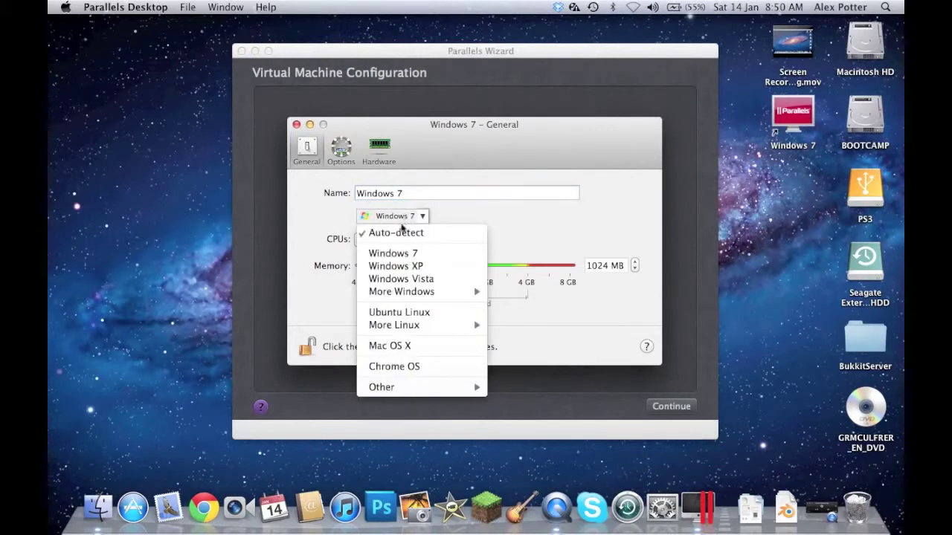
click(423, 220)
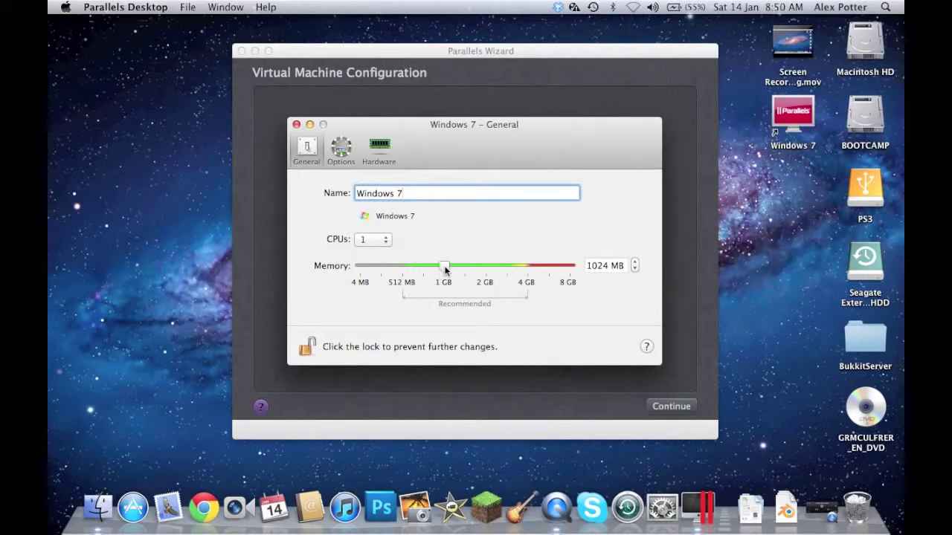
drag(445, 269, 508, 267)
Review the virtual machine's option settings, including optimization, security, backup, coherence, full screen, modality and advanced.
click(341, 148)
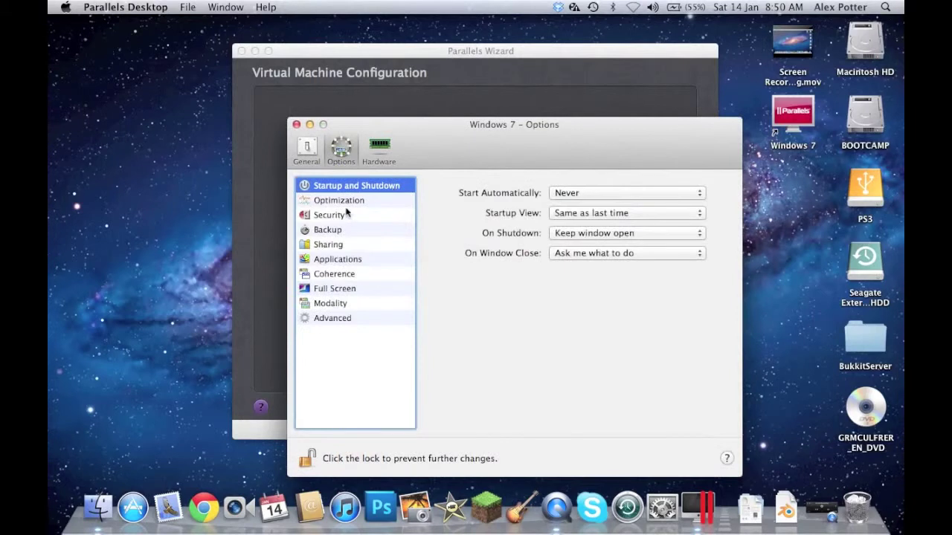
click(349, 200)
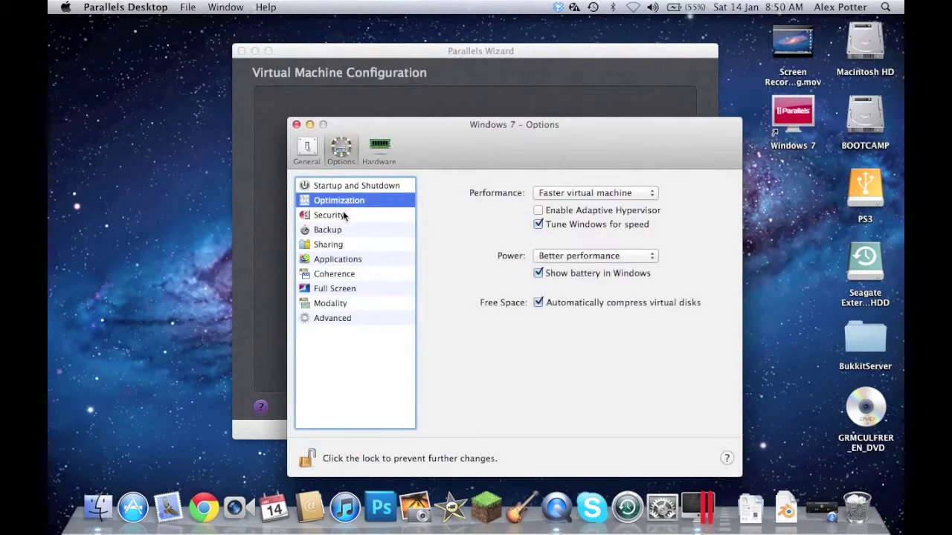
click(588, 195)
click(589, 192)
click(354, 221)
click(347, 231)
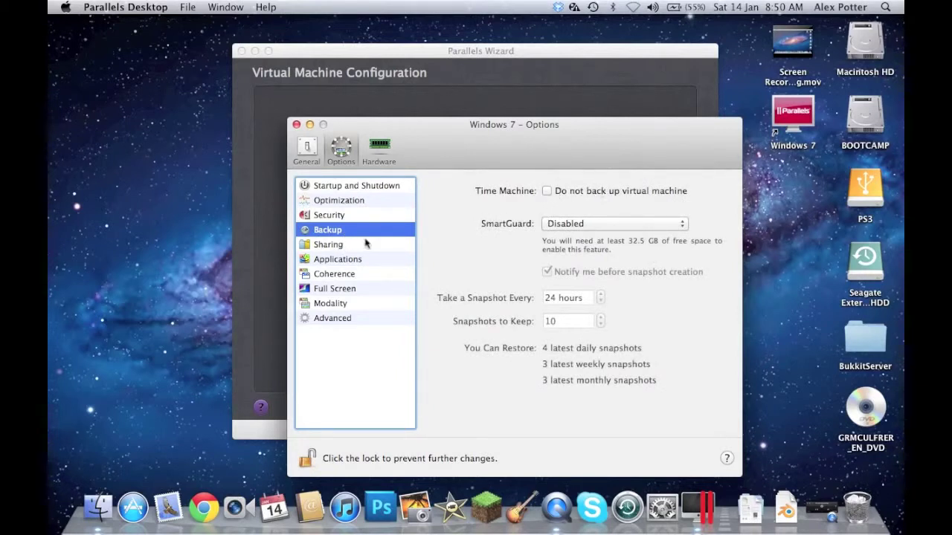
click(322, 273)
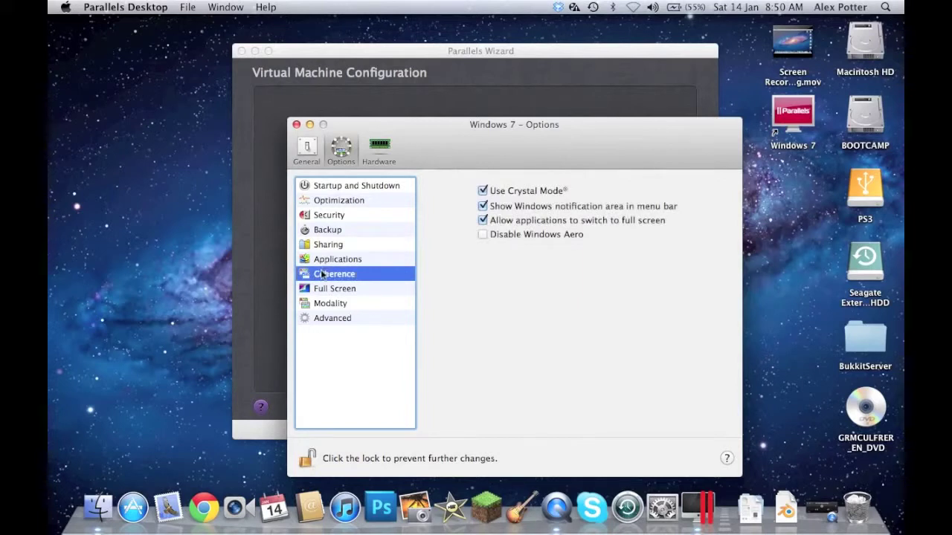
click(369, 293)
click(350, 305)
click(343, 319)
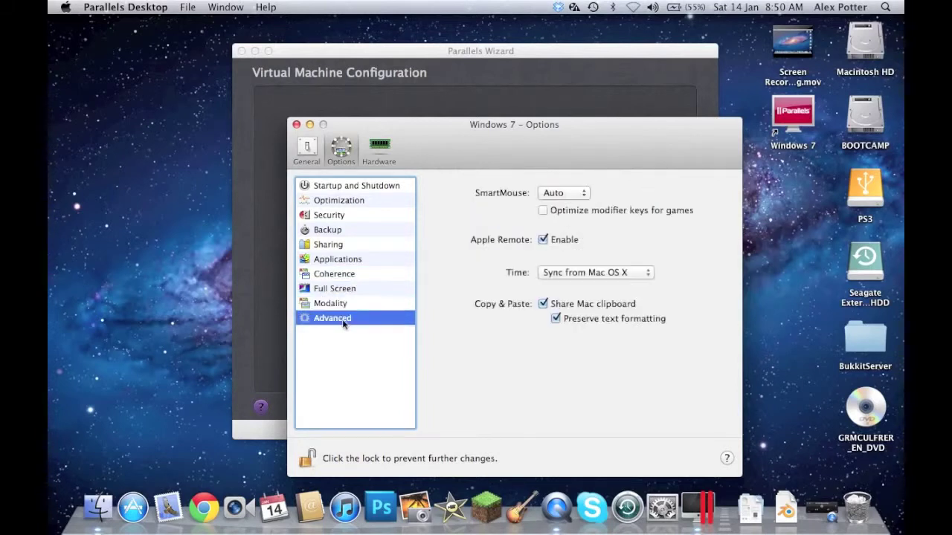
Examine the virtual machine's hardware settings for boot order, hard disk, sound and video.
click(380, 151)
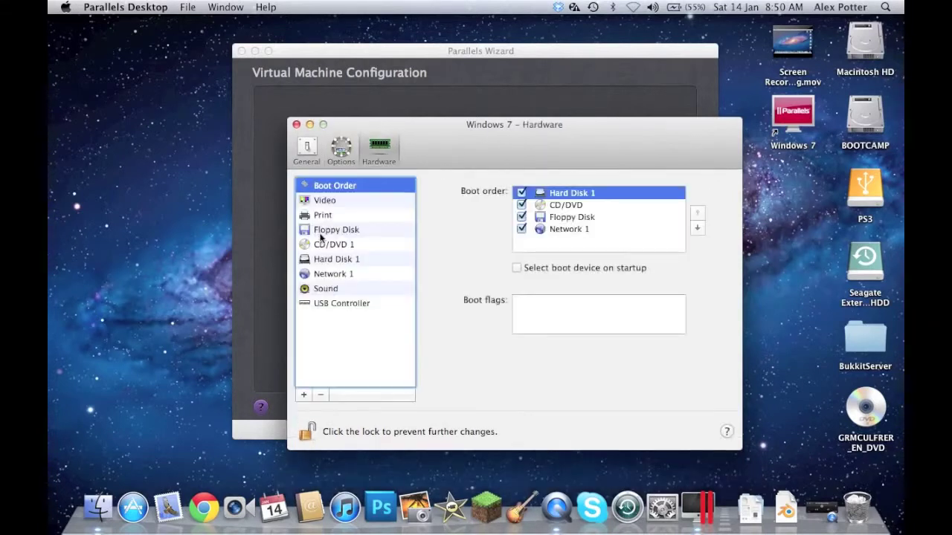
click(340, 259)
click(326, 290)
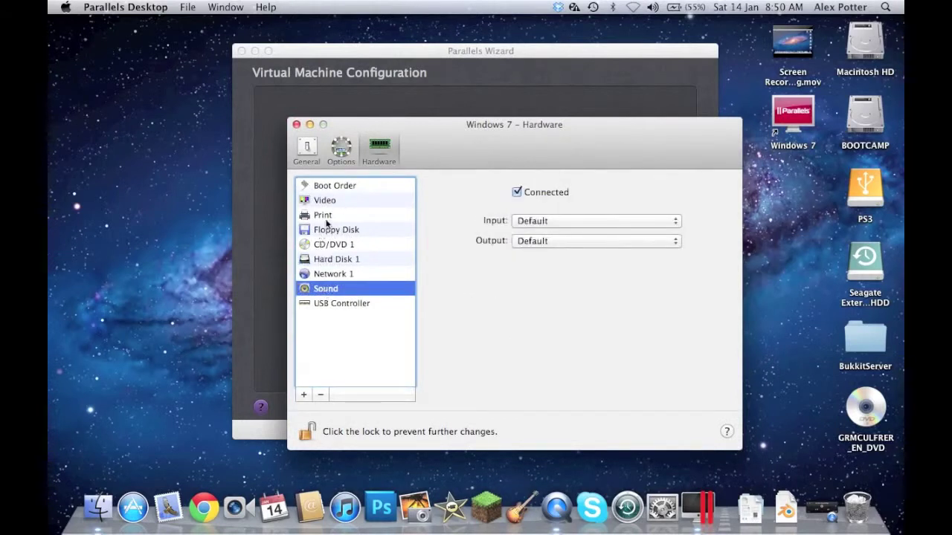
click(332, 205)
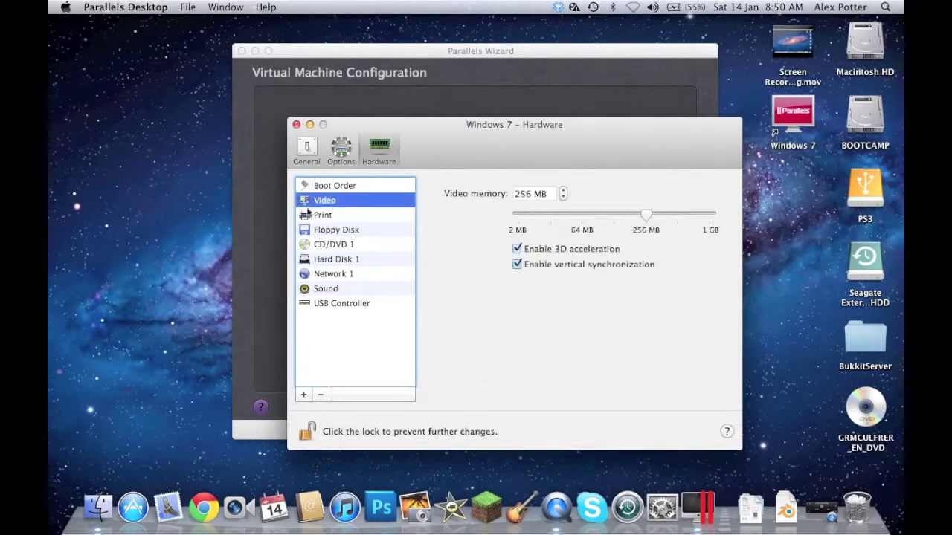
Accept the virtual machine configuration to start the installation, selecting Windows 7 Ultimate as the edition to install.
click(296, 125)
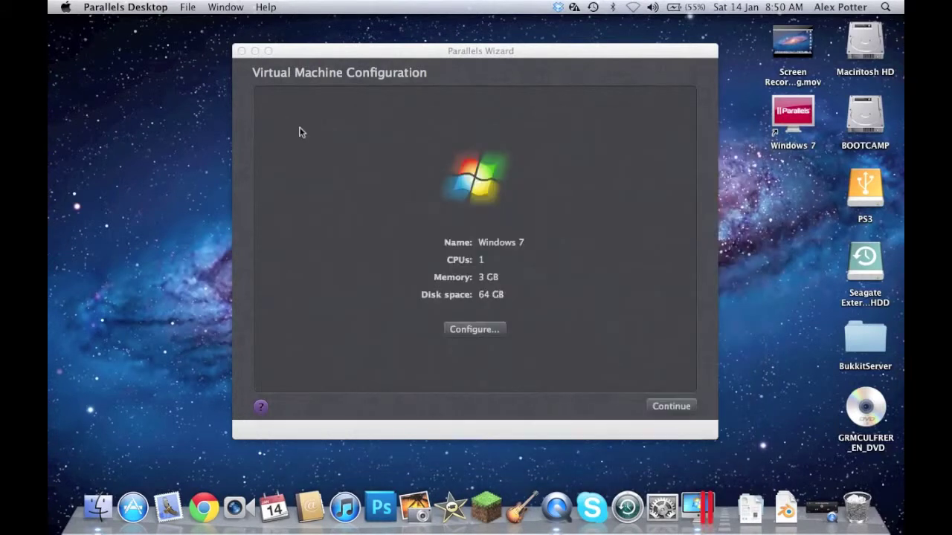
click(672, 406)
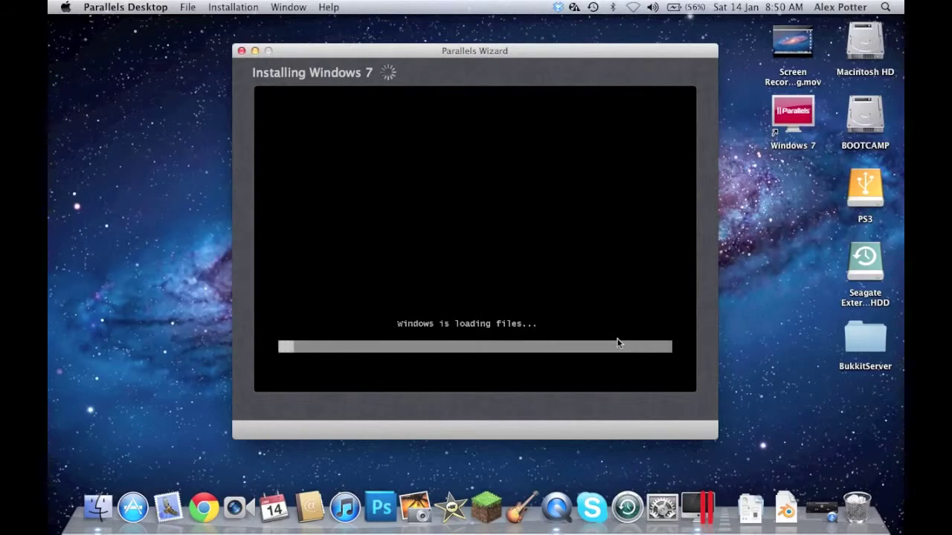
click(830, 523)
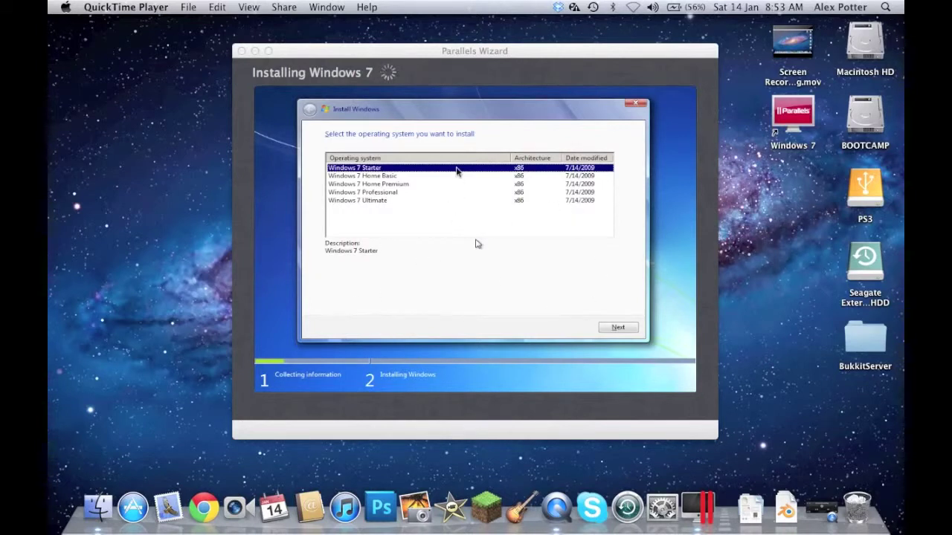
click(389, 216)
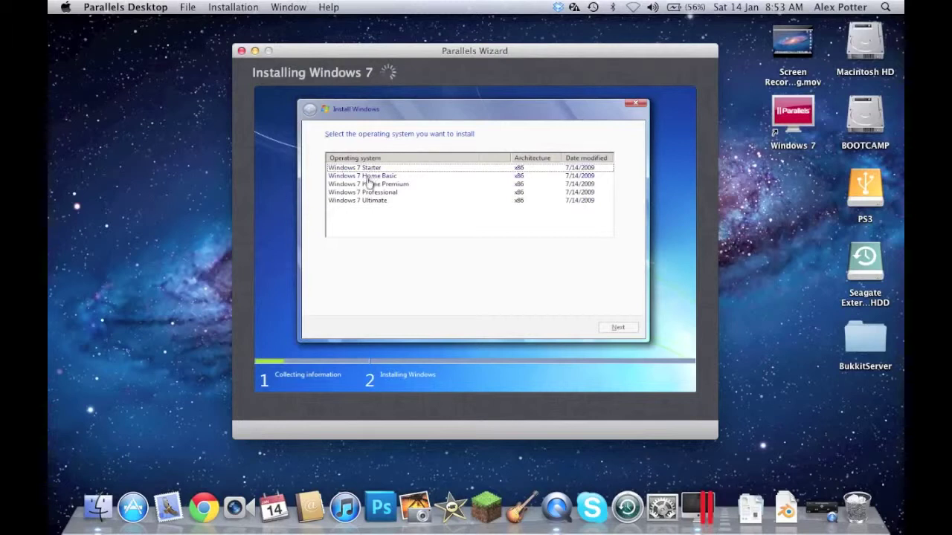
click(363, 201)
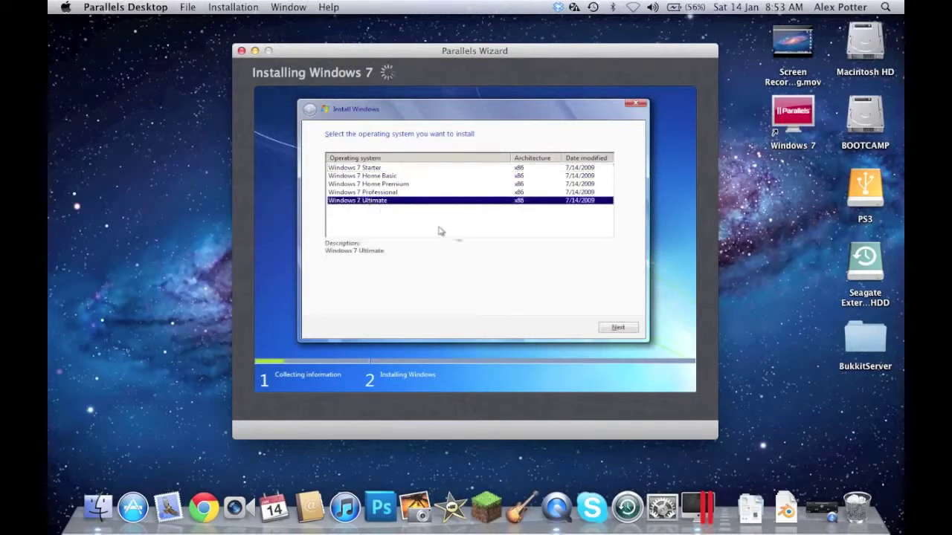
click(619, 328)
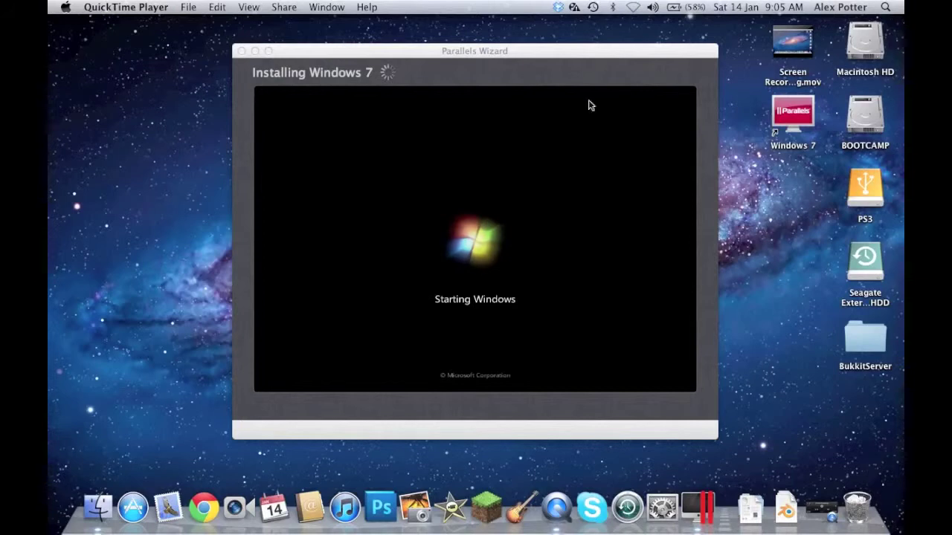
click(531, 59)
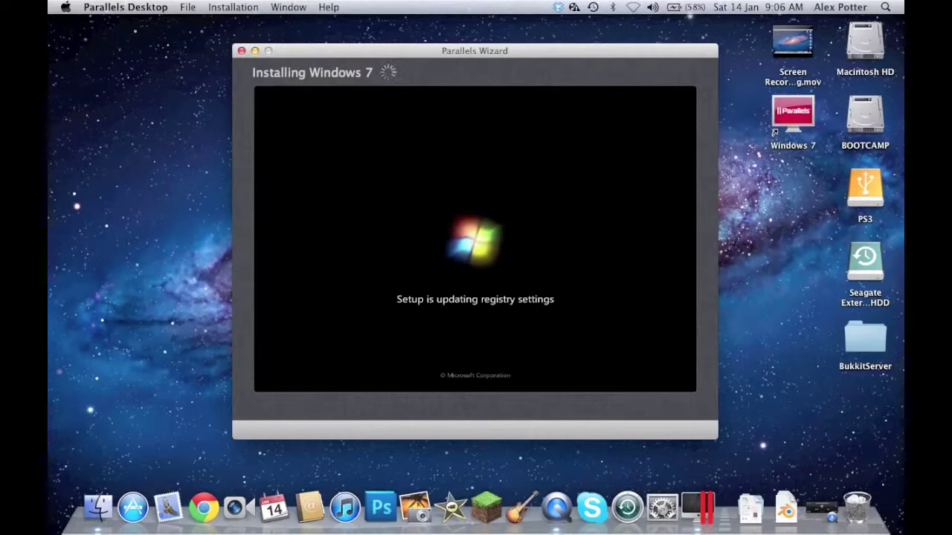
click(821, 509)
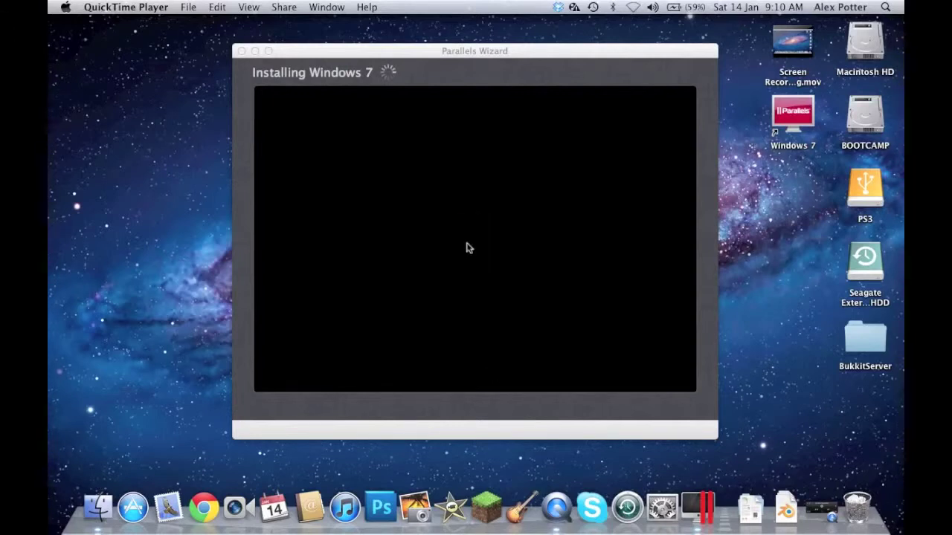
click(468, 247)
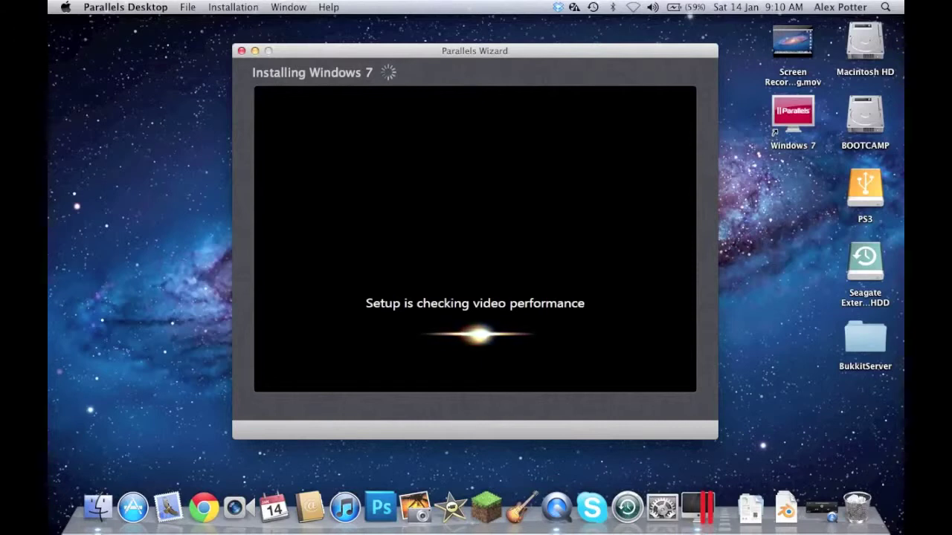
click(187, 8)
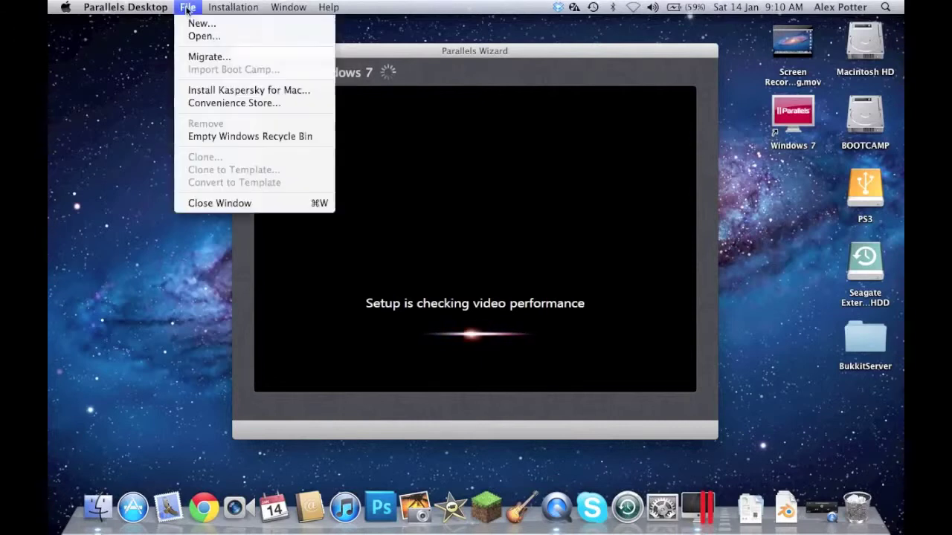
click(421, 96)
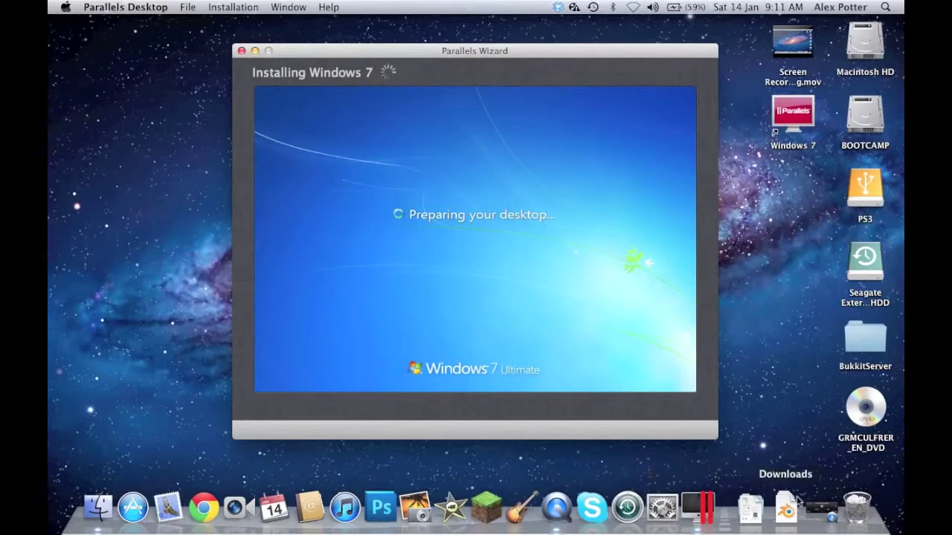
click(822, 508)
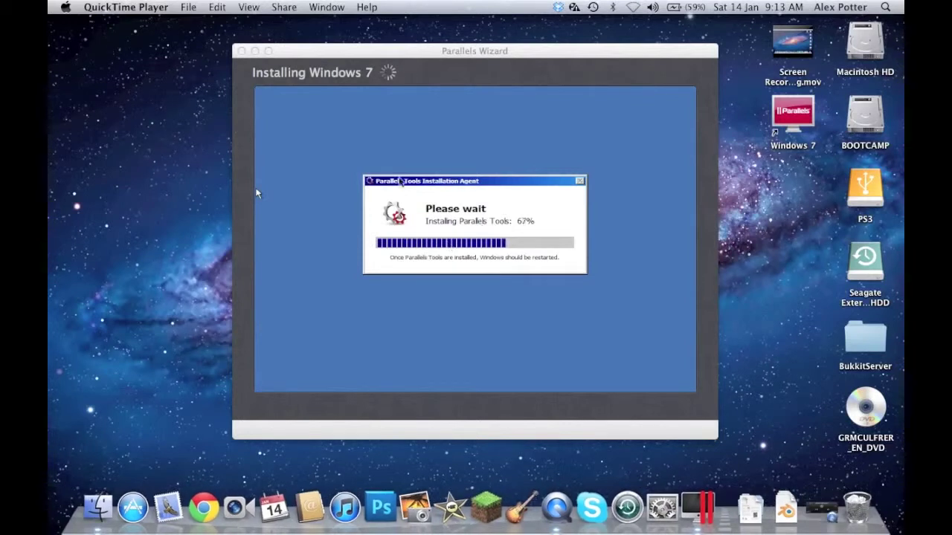
click(467, 232)
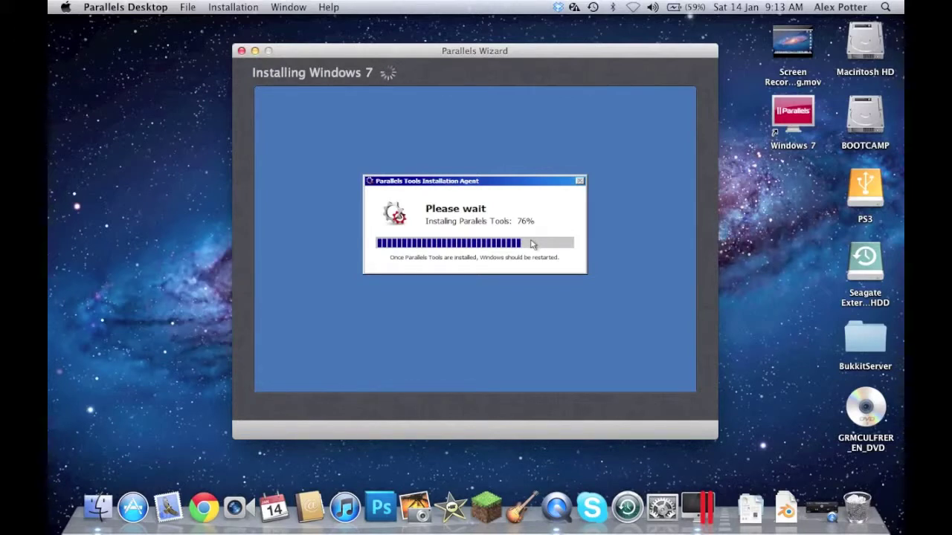
click(830, 513)
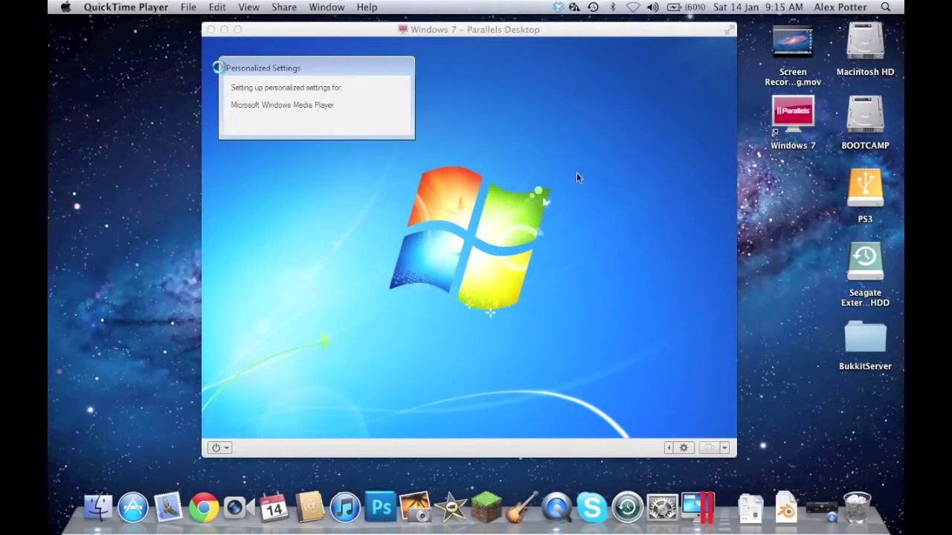
click(623, 34)
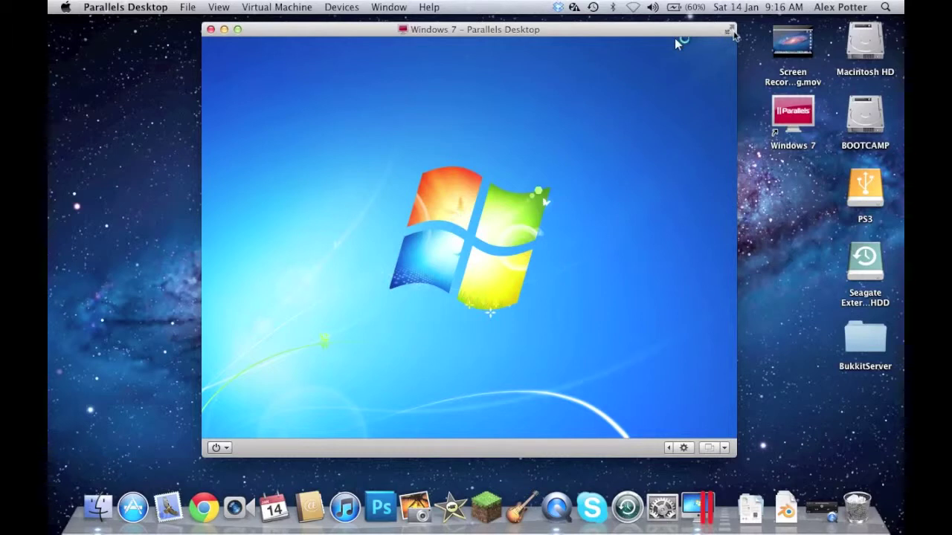
Reboot the virtual machine to complete the Parallels Tools installation and return it from full screen to a window.
click(731, 32)
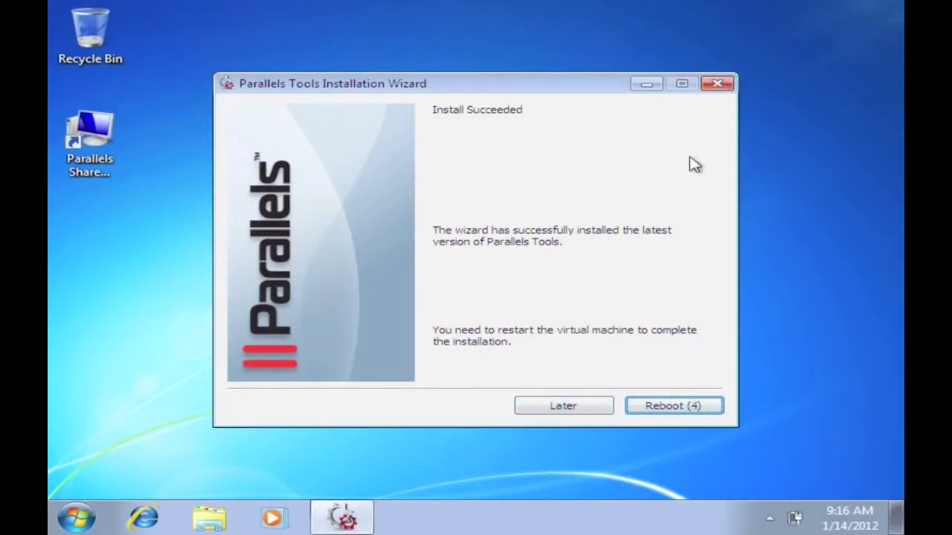
click(678, 411)
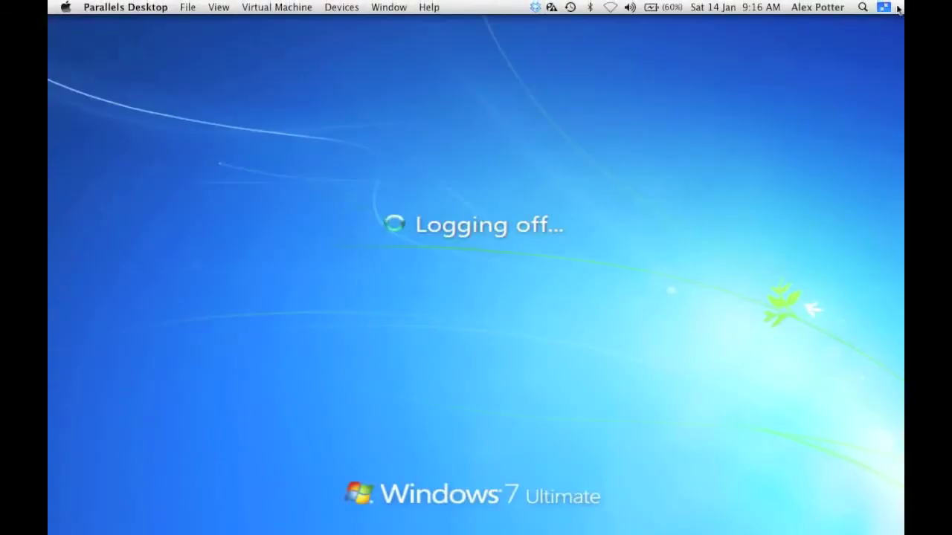
click(885, 7)
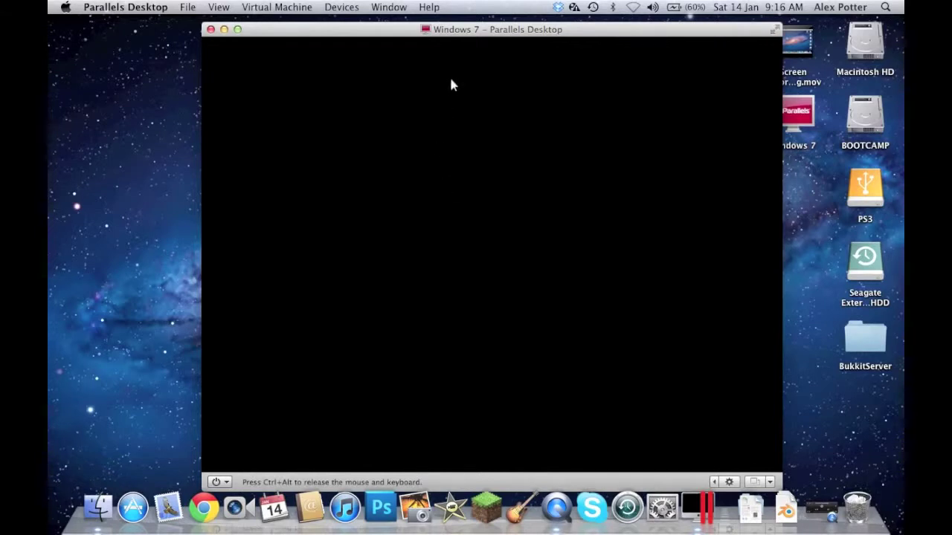
drag(469, 32, 464, 17)
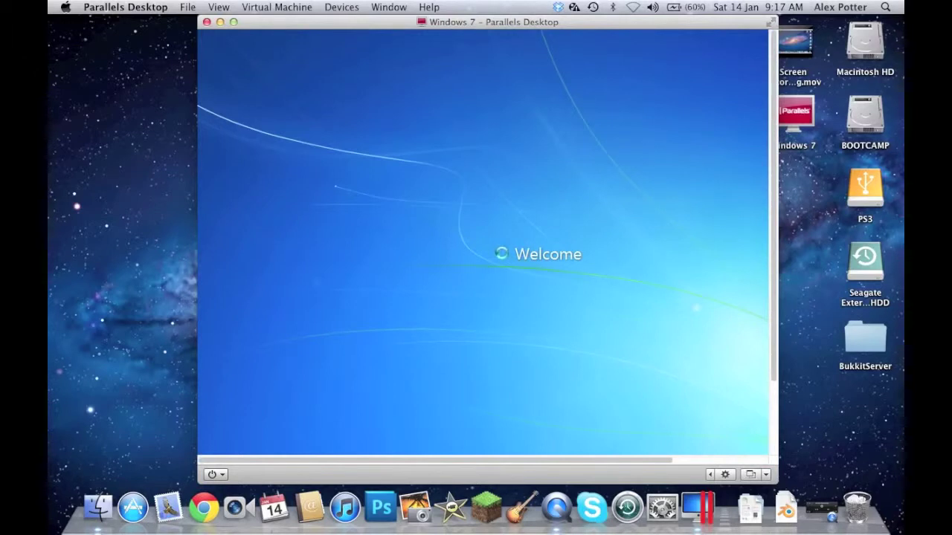
Inspect the Windows 7 Start menu and the taskbar's clock and network status in full screen, and return to the windowed view.
click(774, 23)
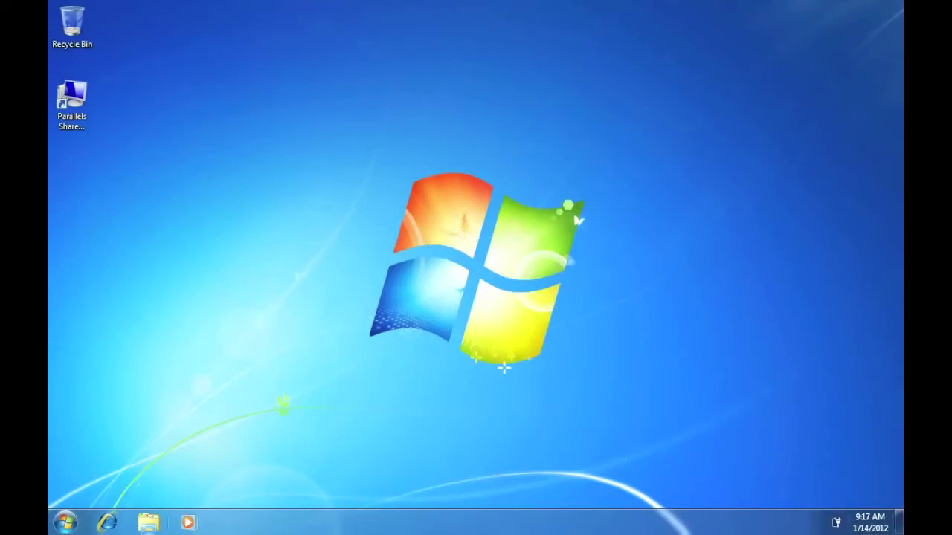
click(73, 526)
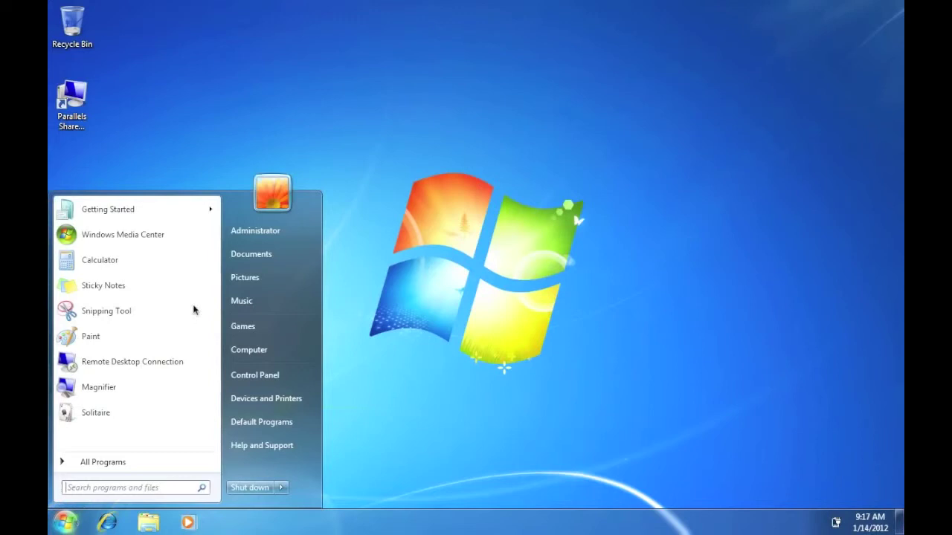
click(384, 371)
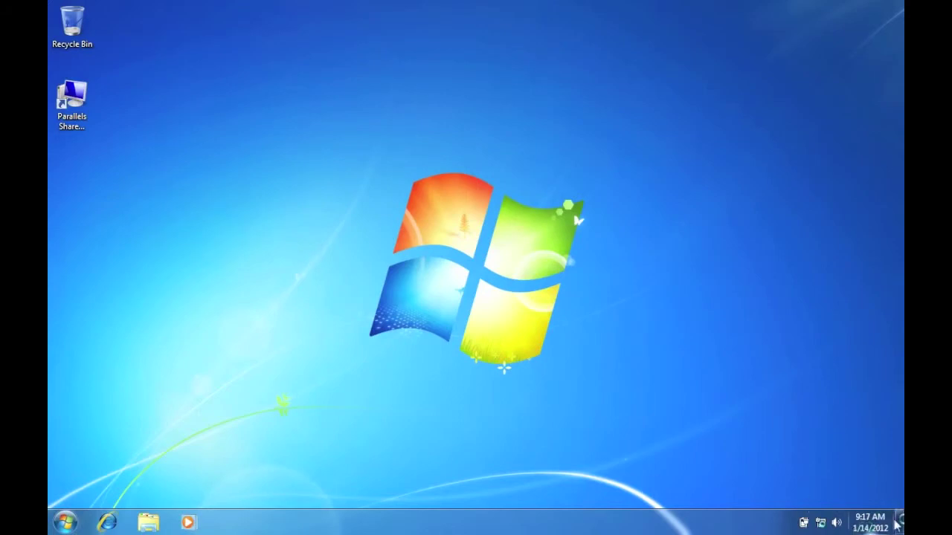
click(872, 525)
click(876, 527)
click(821, 524)
click(424, 477)
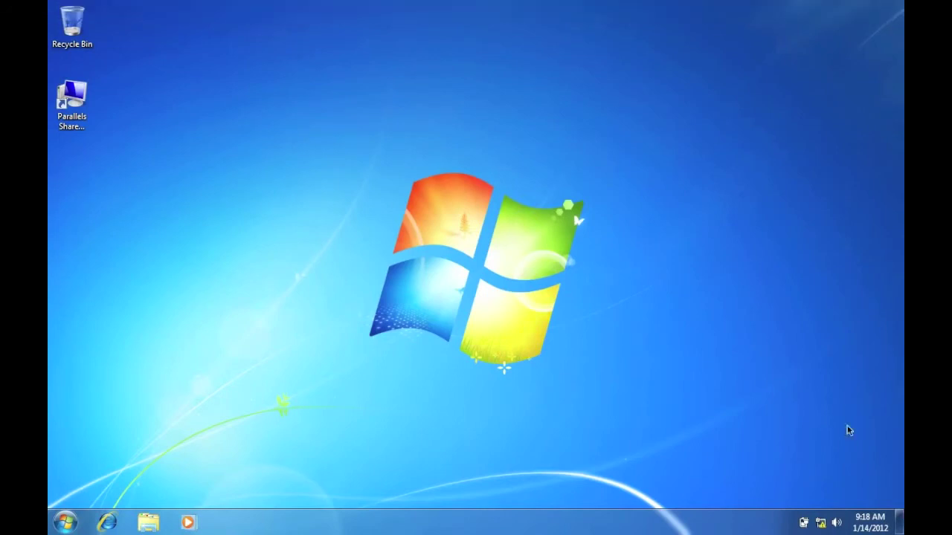
key(ctrl+super+f)
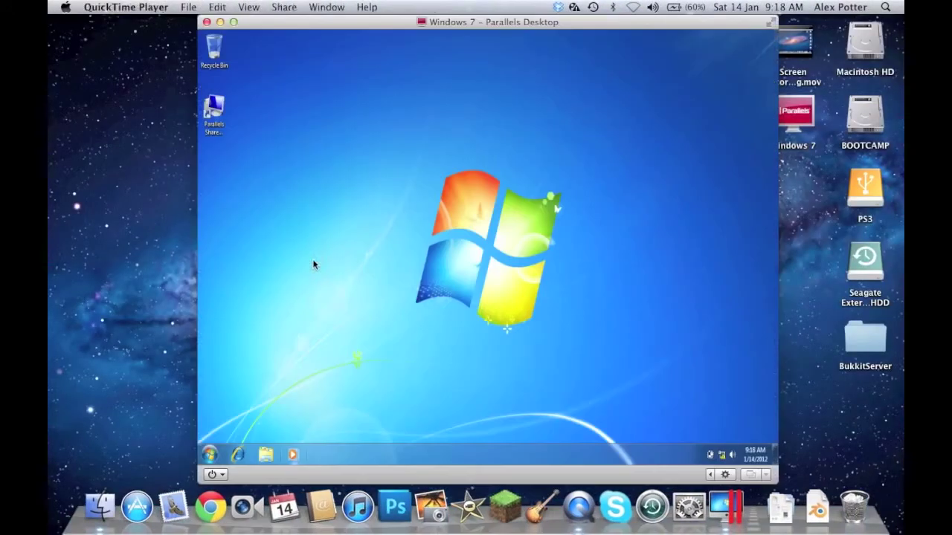